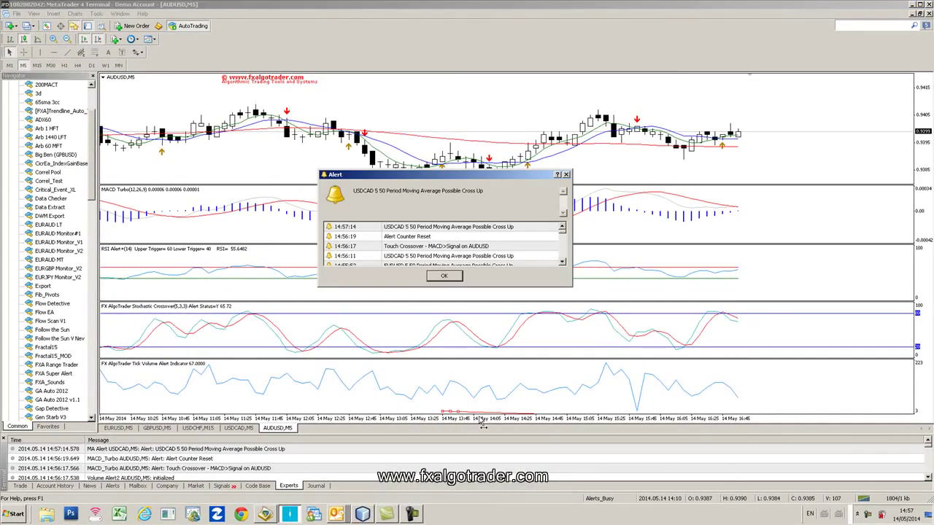
Step: Dismiss the alert window and draw a gently falling trendline over the recent peaks in the AUDUSD Tick Volume Alert Indicator pane
left_click(445, 277)
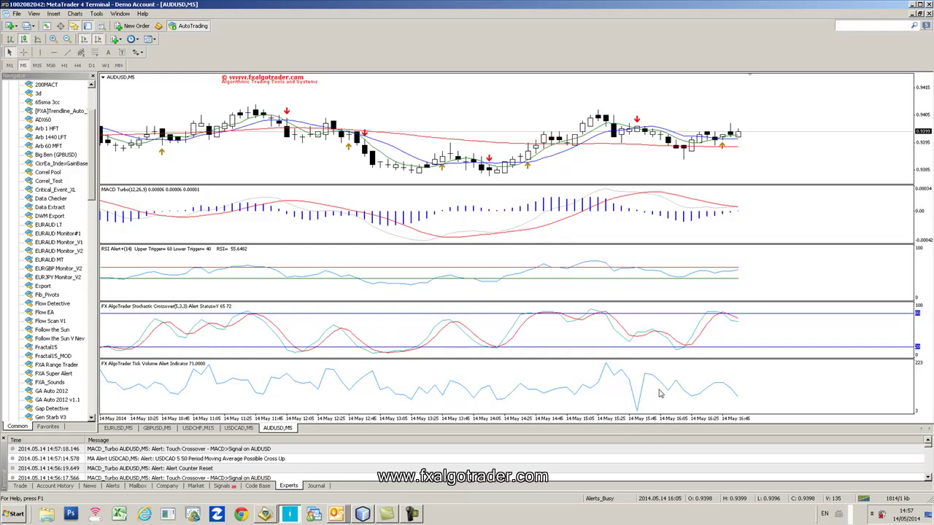
left_click(67, 52)
left_click_drag(629, 372, 822, 389)
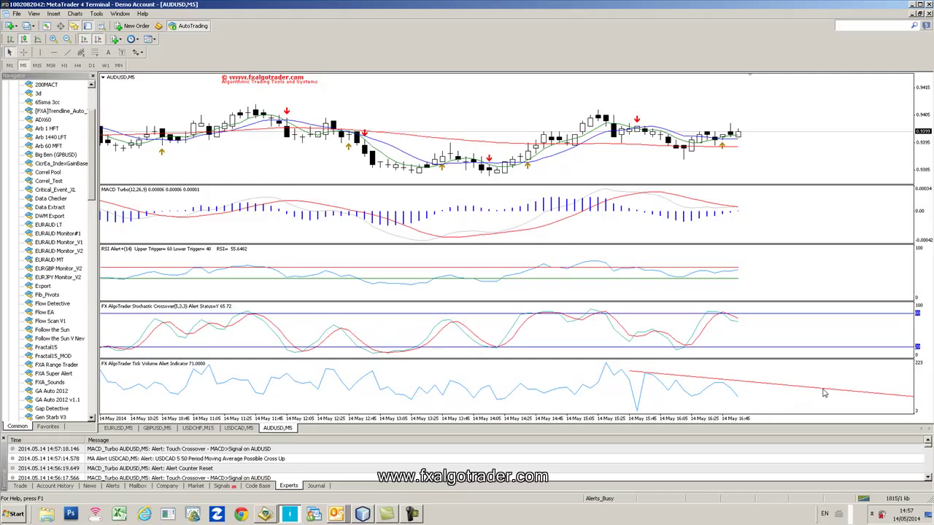
Step: On the USDCAD,M5 chart, draw a downward trendline across the latest readings in the Tick Volume Alert Indicator pane
left_click(231, 428)
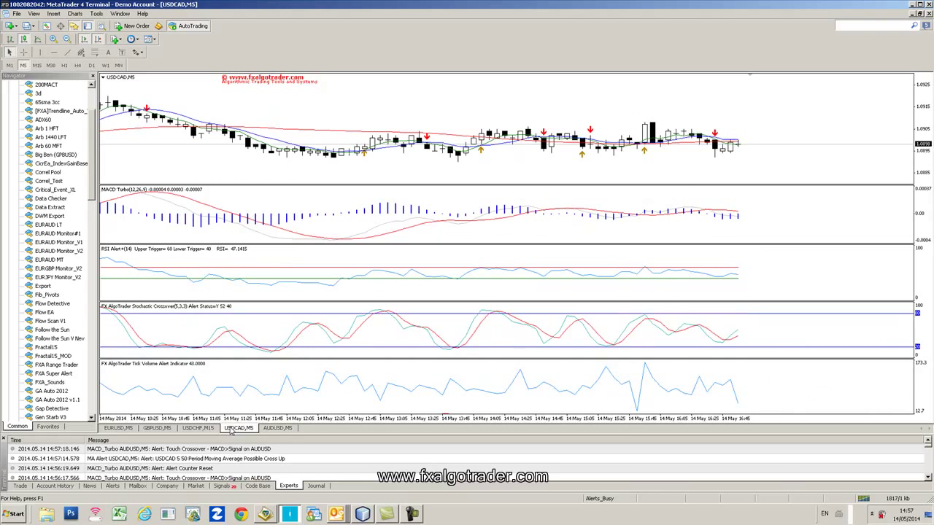
left_click(67, 52)
left_click_drag(660, 372, 741, 389)
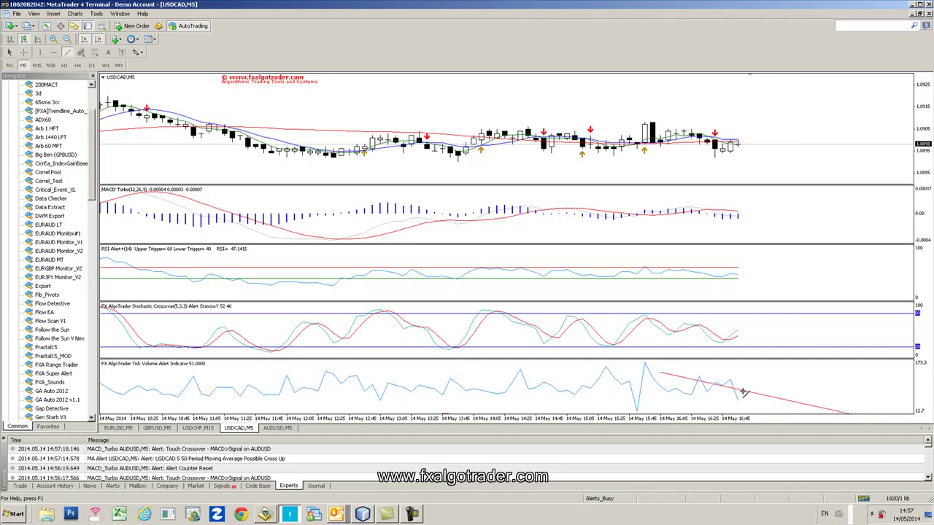
Step: On the USDCHF,M15 chart, draw a gently falling trendline above the latest readings in the Tick Volume Alert Indicator pane
left_click(196, 428)
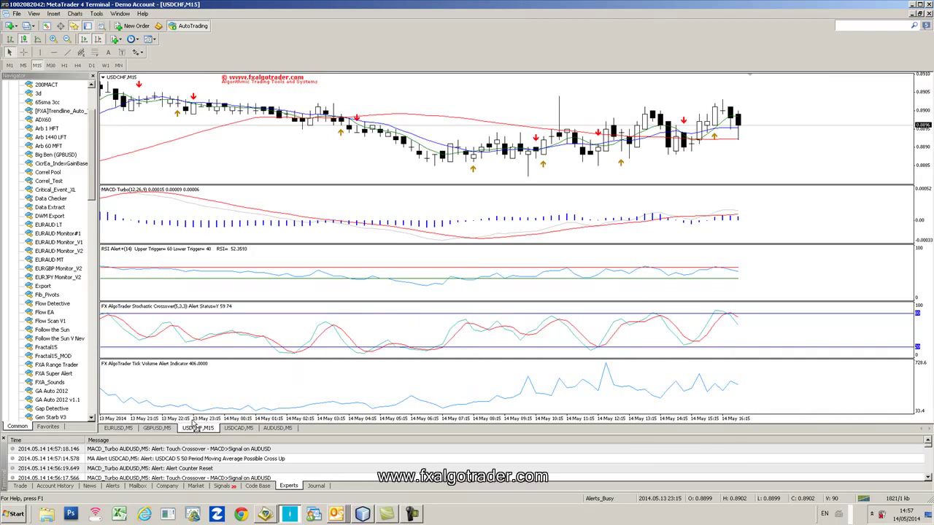
left_click(67, 51)
left_click_drag(627, 367, 786, 386)
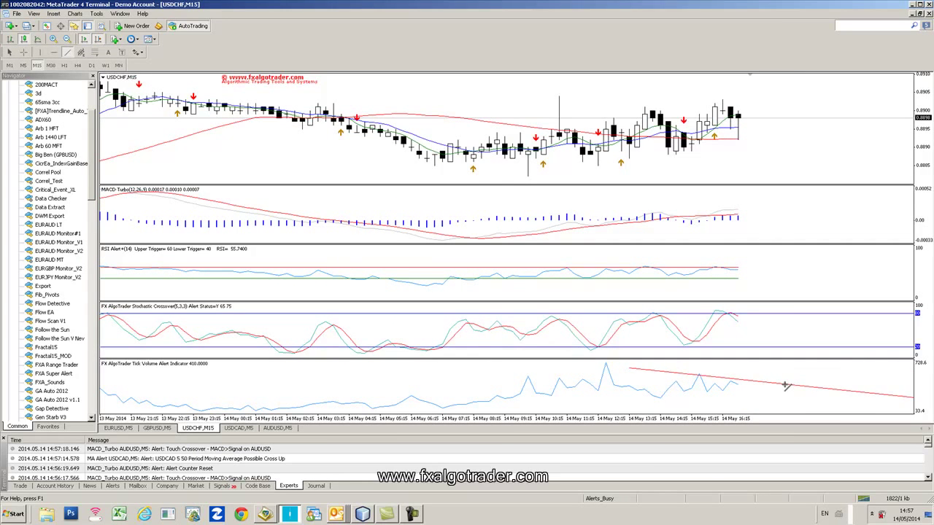
Step: On the GBPUSD,M5 chart, draw a nearly flat trendline just above the latest tick volume readings
left_click(157, 429)
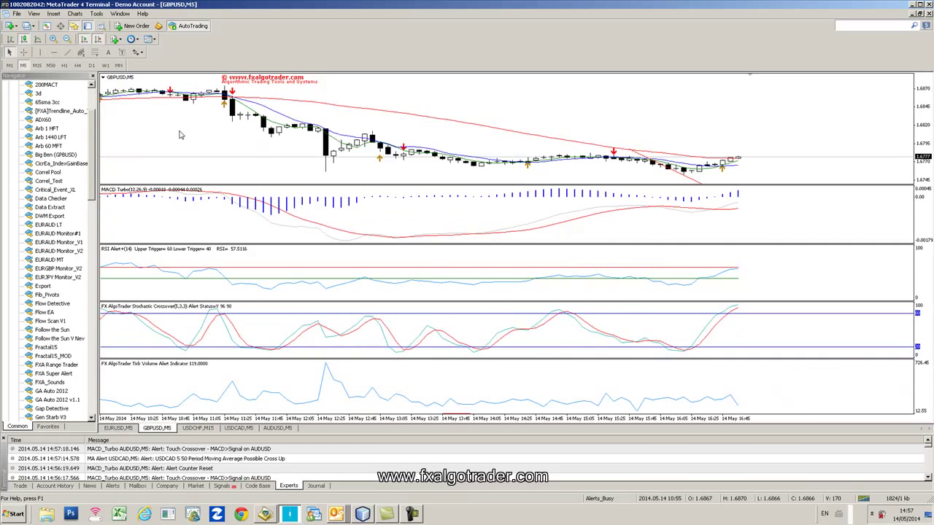
left_click(68, 51)
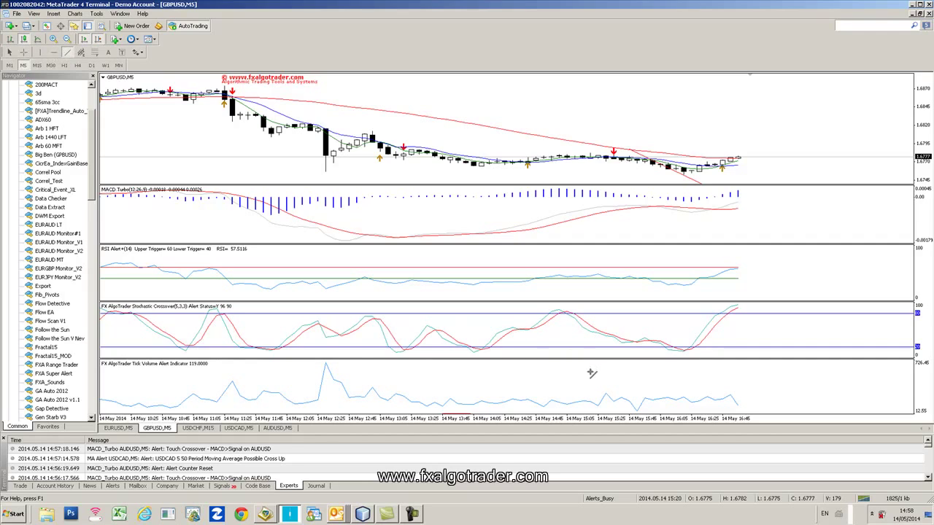
left_click_drag(613, 392, 738, 395)
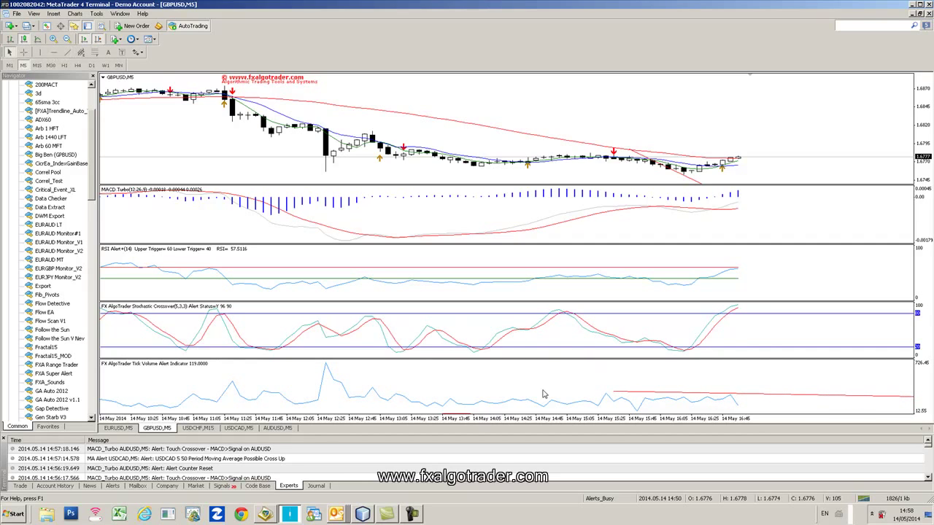
Step: On the EURUSD,M5 chart, draw a slightly falling trendline above the latest tick volume readings
left_click(128, 428)
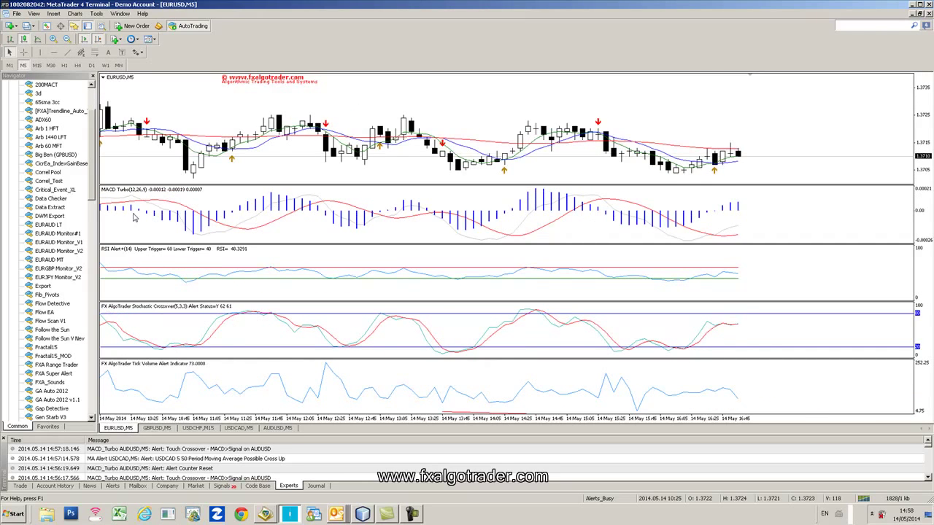
left_click(67, 52)
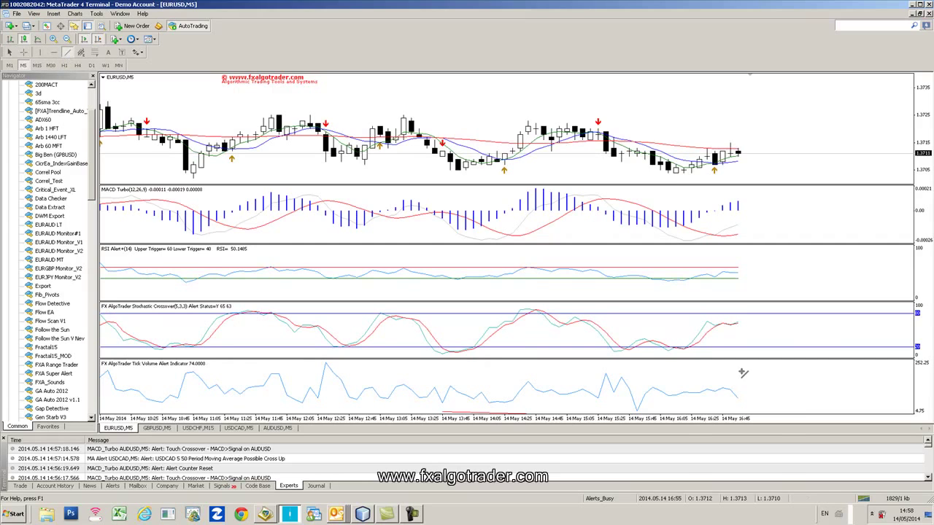
left_click_drag(636, 379, 813, 390)
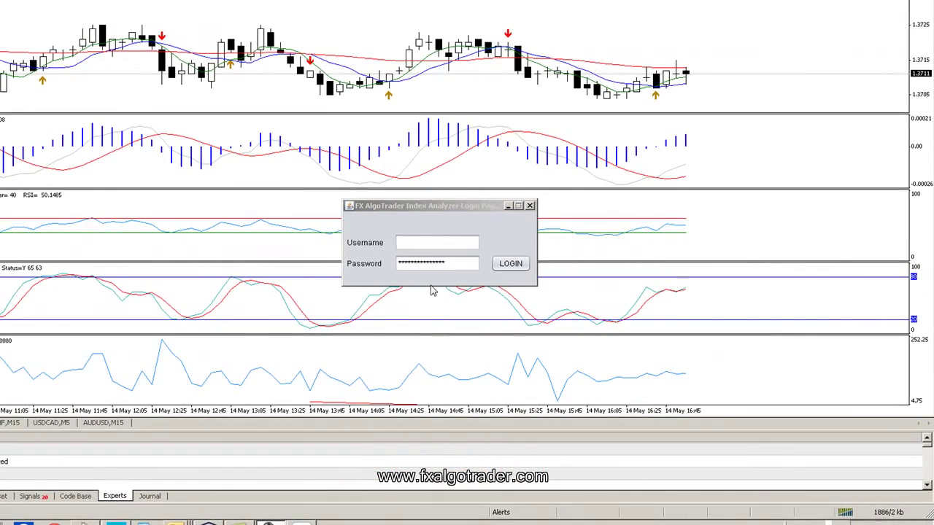
Step: Log in to FX AlgoTrader Index Analyzer with the account username and password, and move the FXA Alerts Pro launcher beside the chart toolbars
left_click(433, 241)
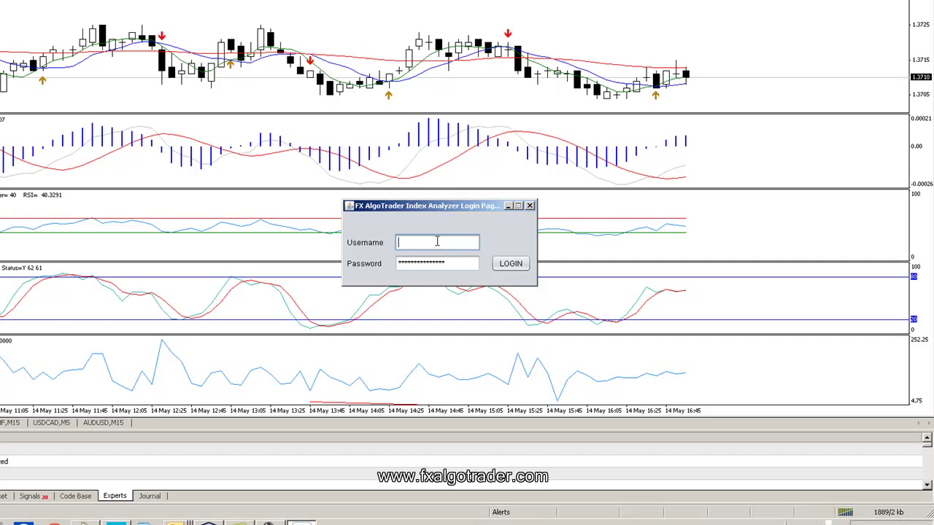
type("Crispin")
double_click(449, 267)
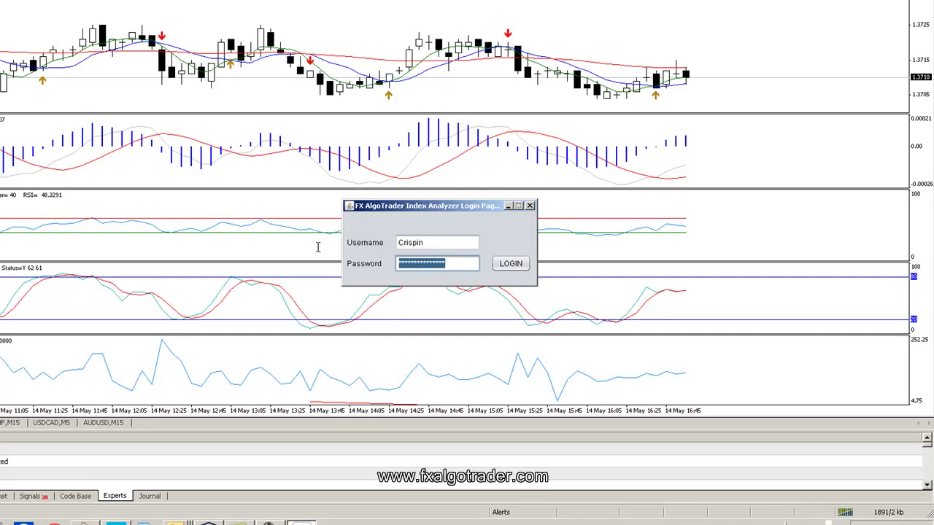
type("****")
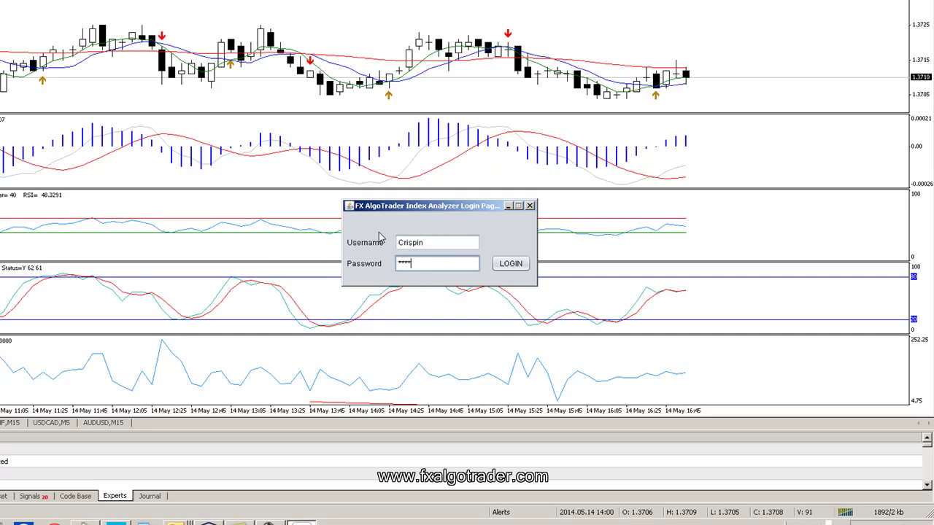
left_click(493, 267)
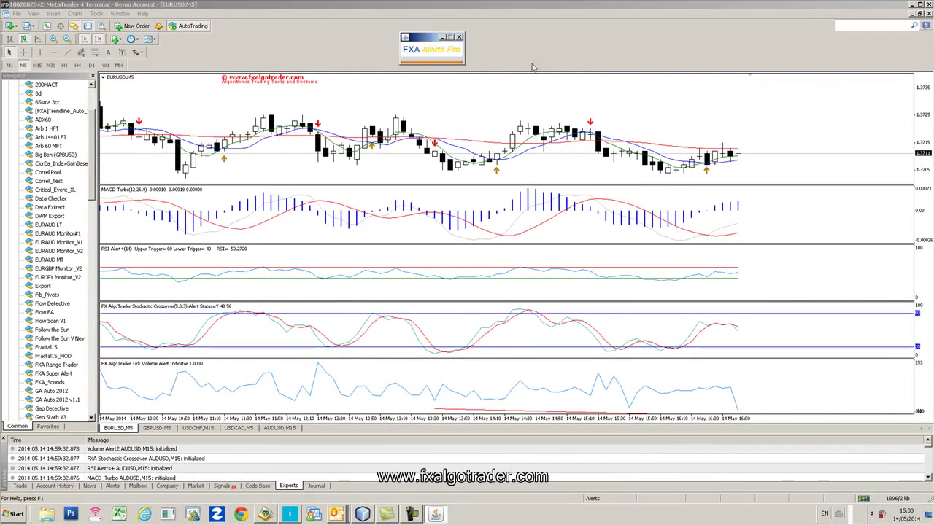
left_click_drag(420, 42, 249, 78)
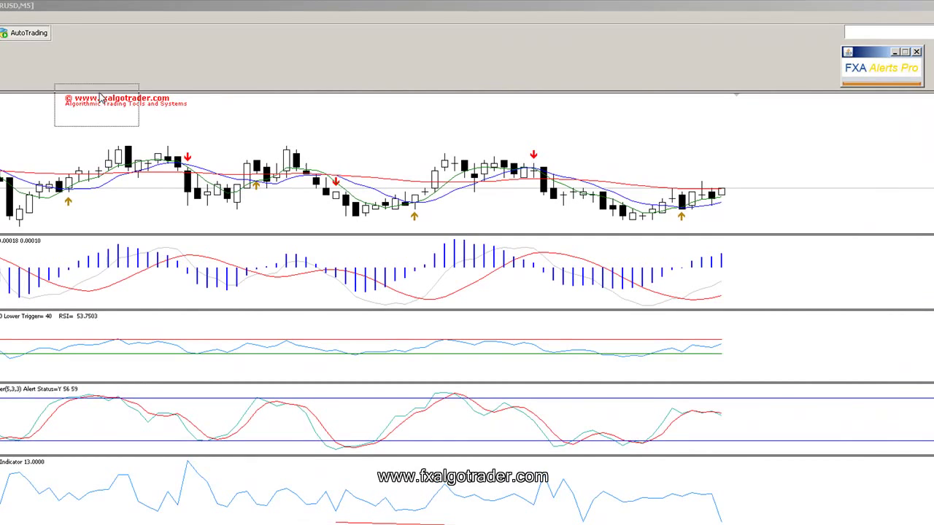
left_click_drag(100, 97, 46, 58)
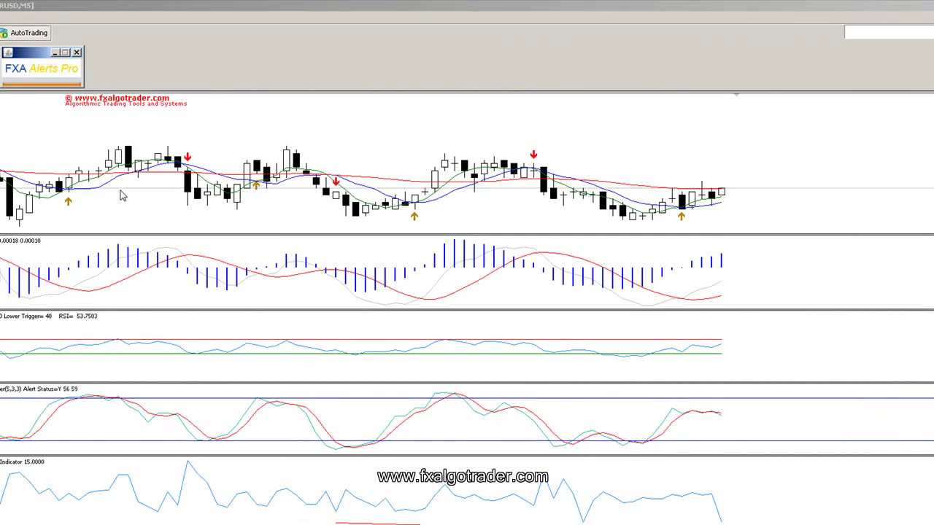
Step: Review the full list of alert indicators attached to the EURUSD,M5 chart, from the main chart through indicator window 4
right_click(370, 160)
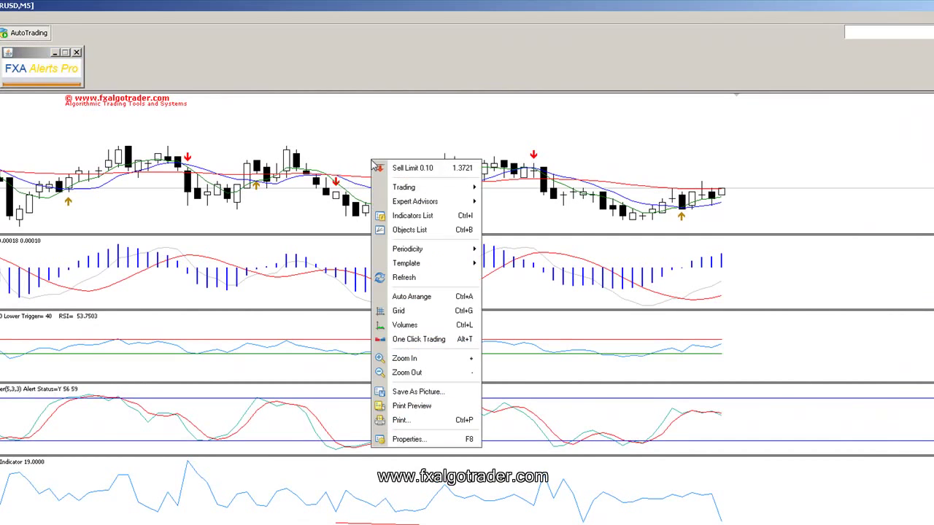
left_click(408, 217)
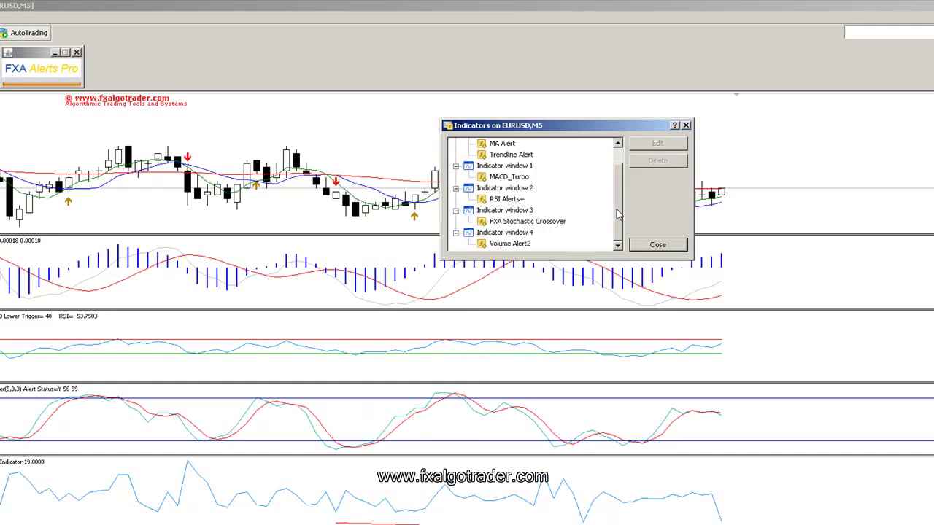
left_click_drag(616, 213, 617, 170)
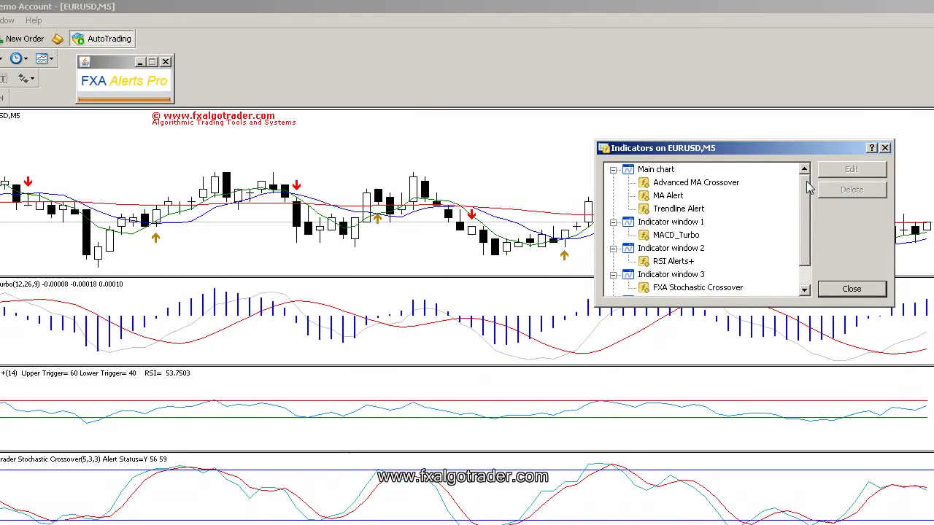
scroll(806, 195, "down", 2)
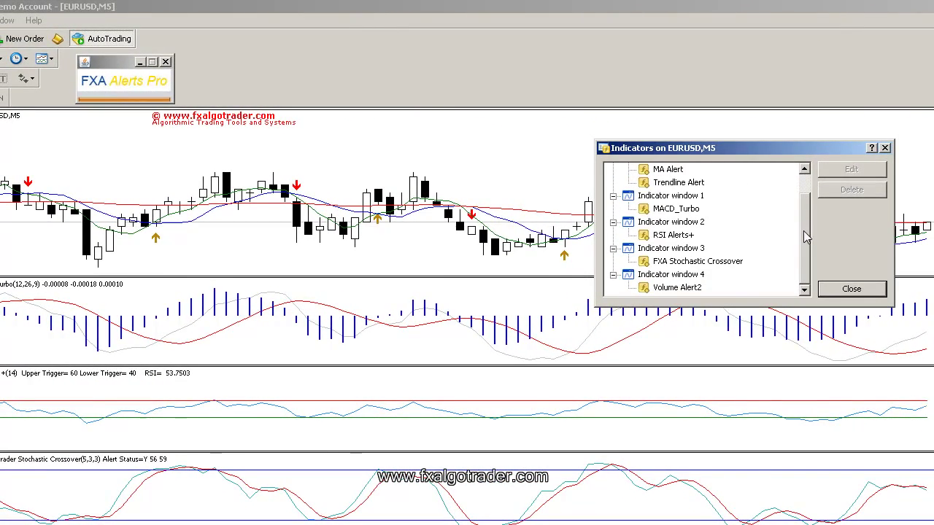
scroll(804, 211, "up", 2)
left_click_drag(803, 198, 798, 242)
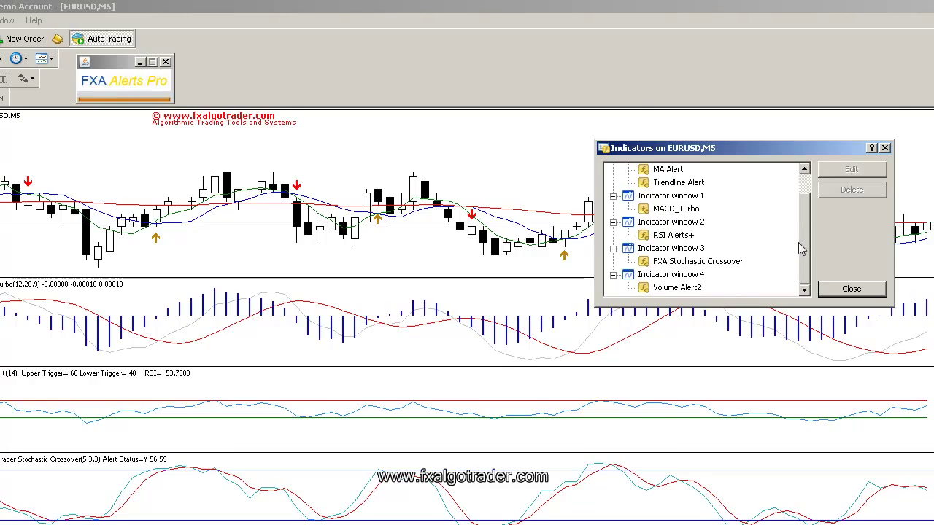
left_click(884, 148)
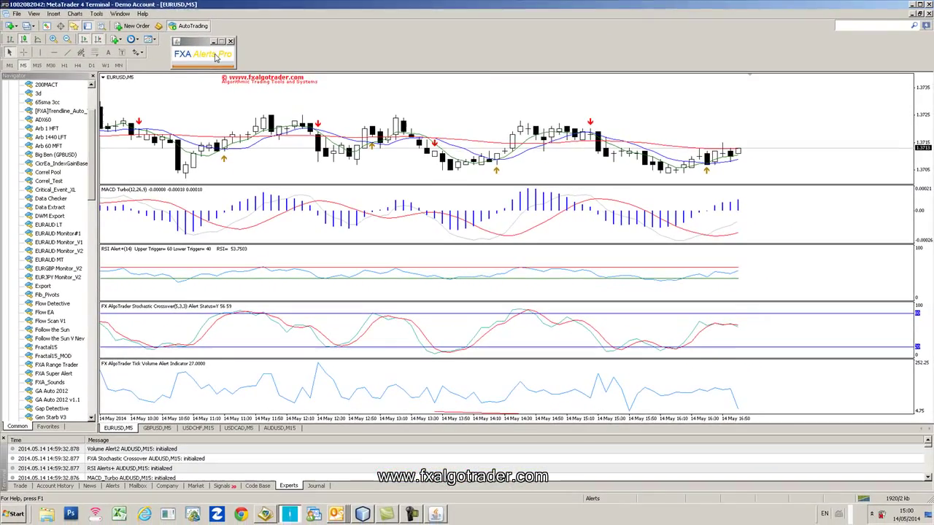
Step: Open the FXA Alerts Pro control menu, place it near the launcher and open its Alert Controls
left_click(215, 58)
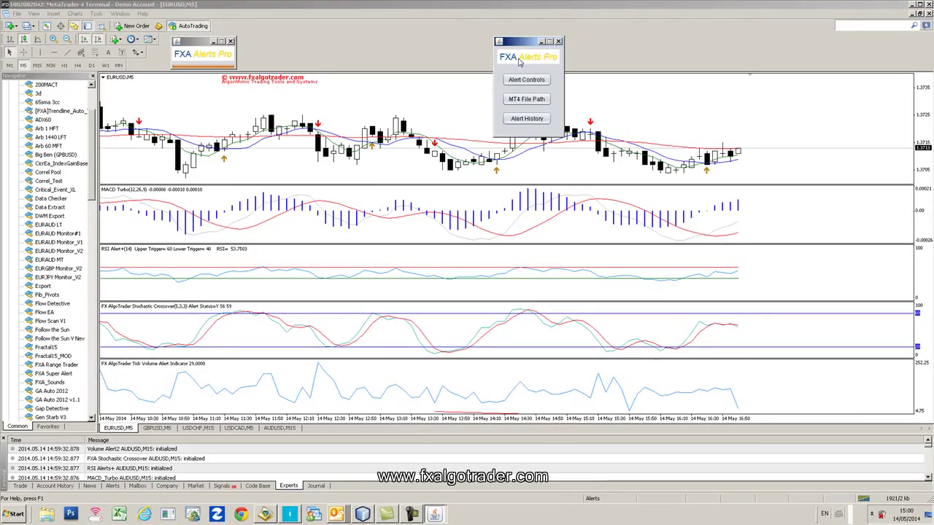
left_click_drag(522, 48, 360, 29)
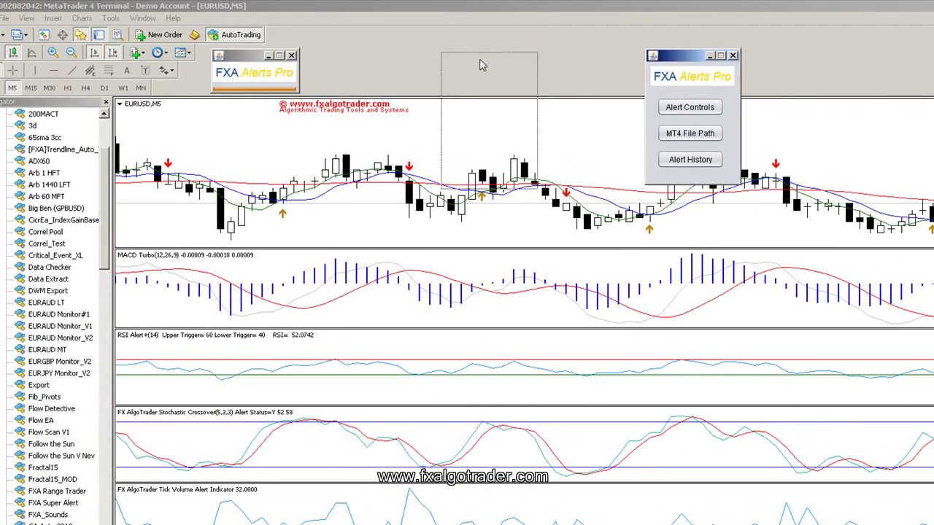
left_click_drag(468, 39, 469, 65)
left_click(466, 116)
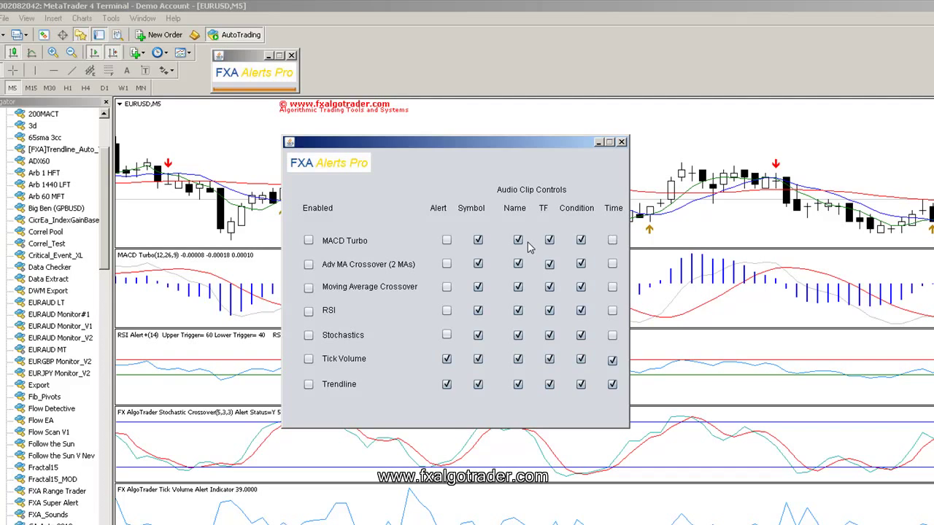
Step: Enable the MACD Turbo, Adv MA Crossover (2 MAs), Moving Average Crossover, RSI, Stochastics, Tick Volume and Trendline alerts
left_click(308, 241)
left_click(308, 265)
left_click(308, 287)
left_click(308, 310)
left_click(308, 335)
left_click(308, 359)
left_click(308, 385)
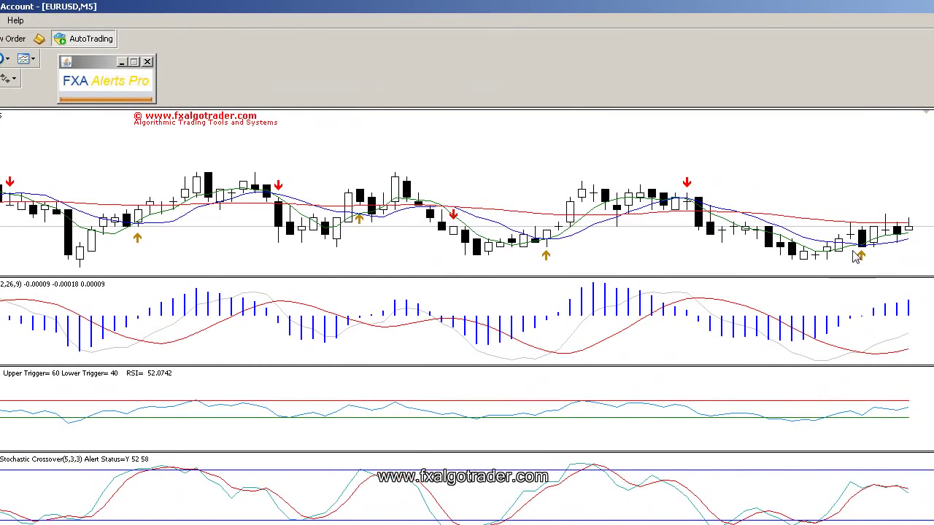
Step: Examine the MA Alert reading at the latest EURUSD candle and the indicator initialization entries in the Experts log
mouse_move(908, 228)
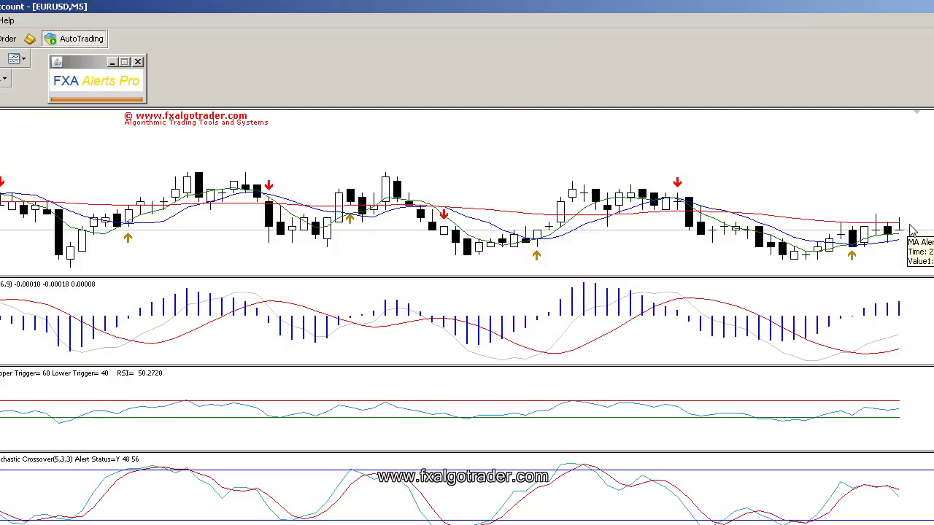
mouse_move(902, 228)
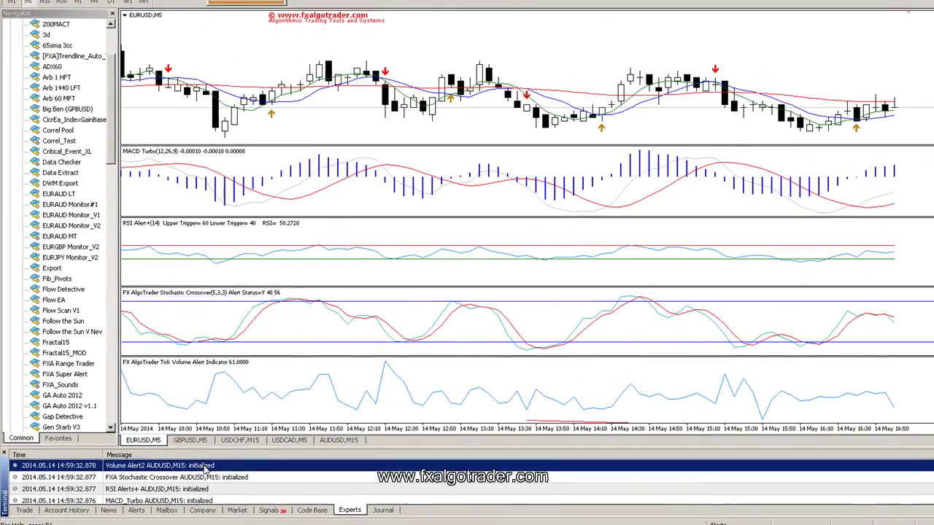
left_click(173, 459)
left_click(213, 490)
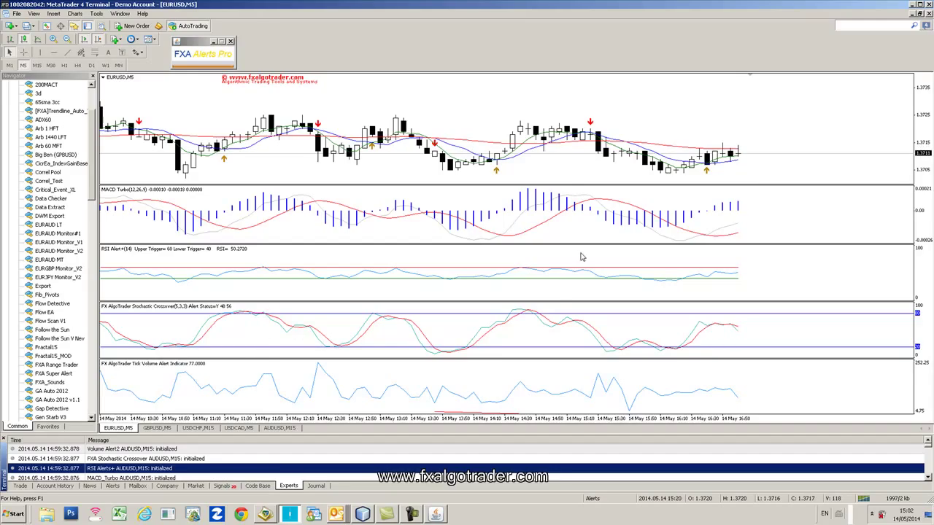
Step: Set Minimum_Alert_Interval to 120 seconds for the MA Alert indicator on the EURUSD,M5 chart
right_click(465, 139)
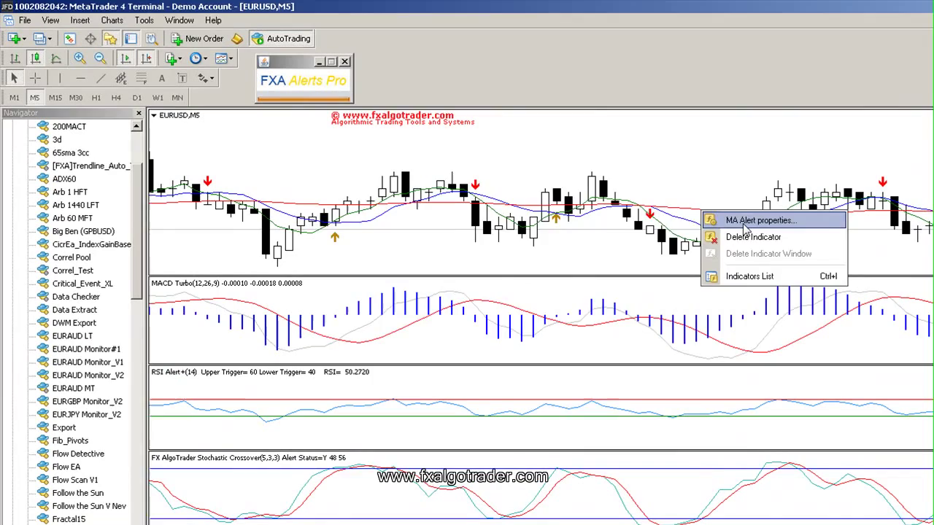
left_click(592, 175)
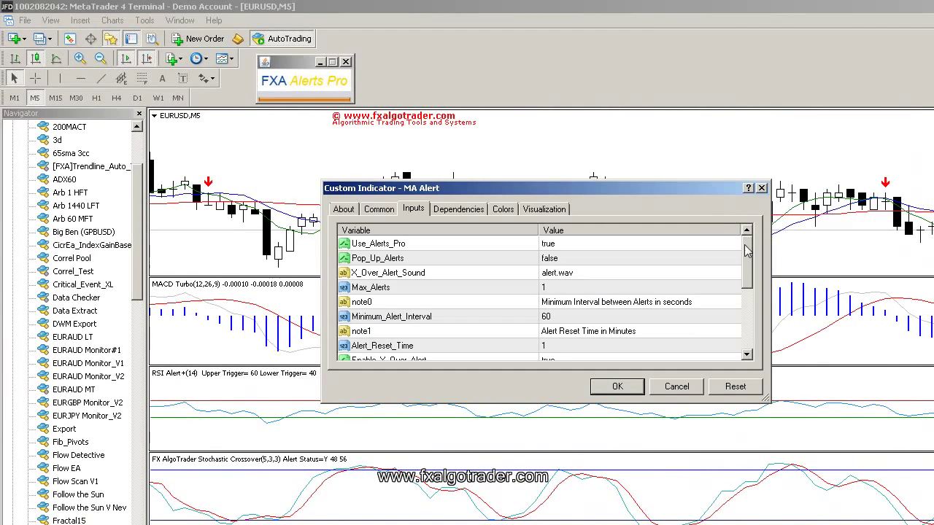
left_click(555, 318)
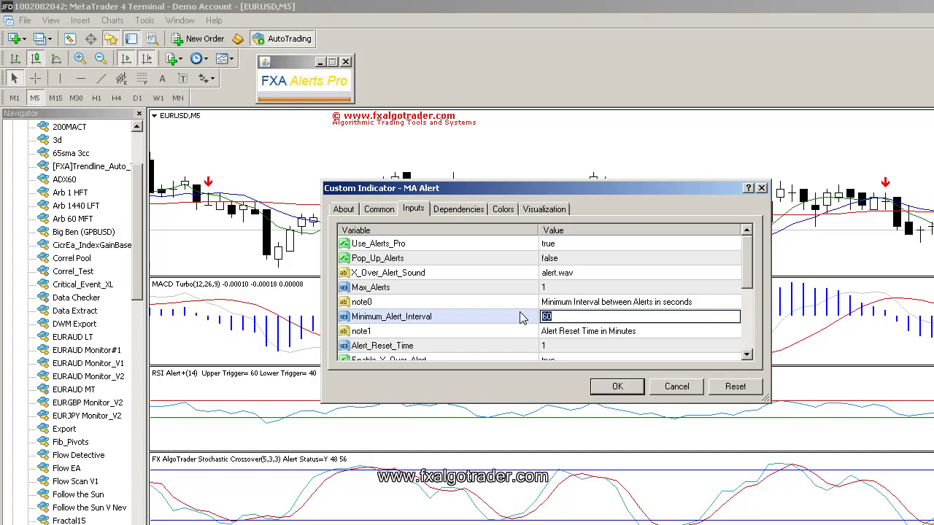
type("120")
left_click(607, 388)
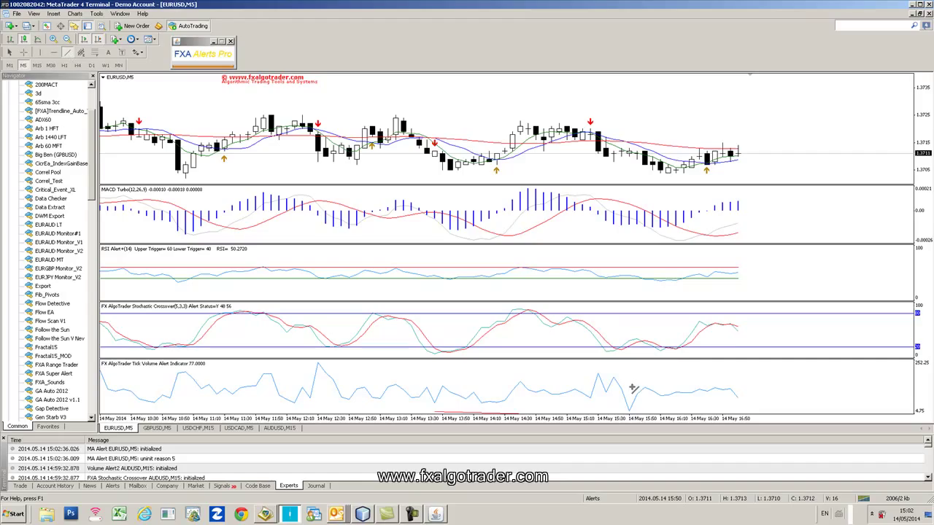
Step: Draw a downward-sloping trendline in the EURUSD,M5 tick volume pane from the 15:50 candle to just beyond the latest candle
left_click_drag(630, 387, 749, 396)
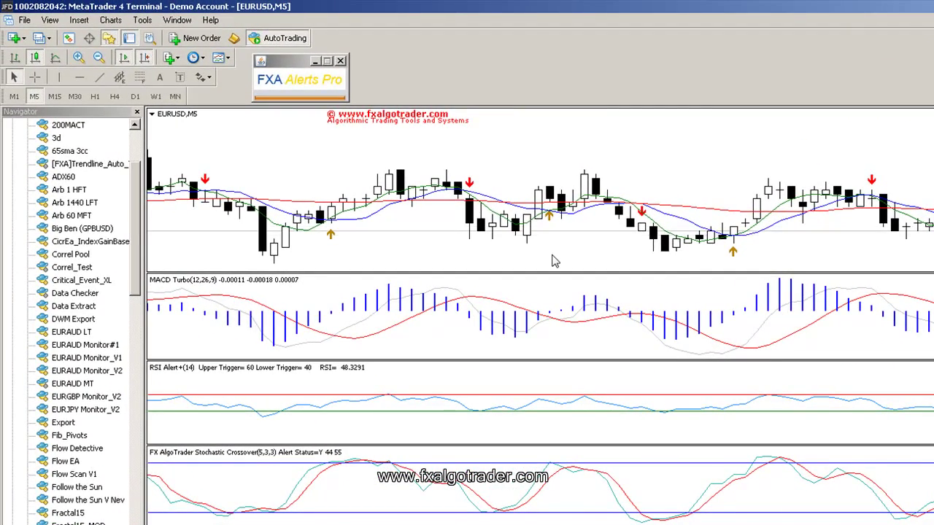
Step: Disable the Moving Average Crossover alert in the FXA Alerts Pro Alert Controls and close them
left_click(300, 79)
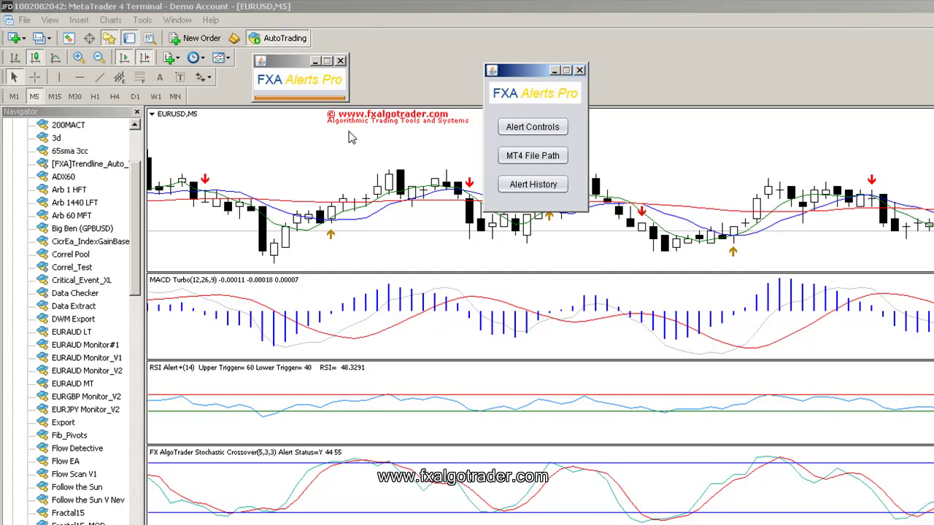
left_click(532, 126)
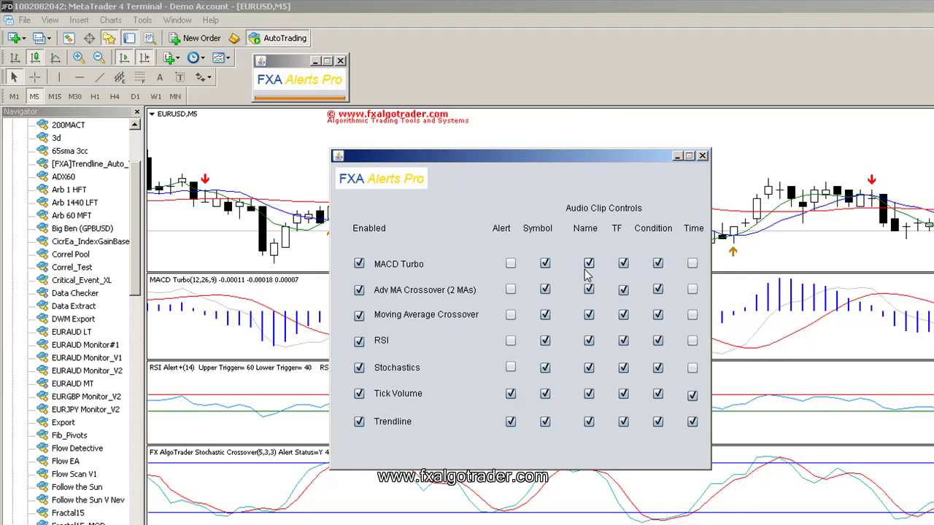
left_click(359, 321)
left_click(702, 157)
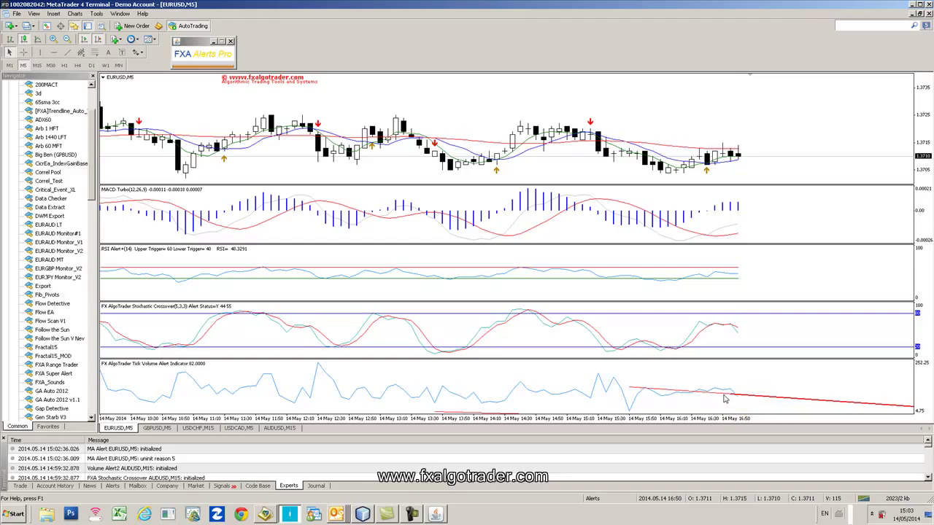
Step: Set Trigger_Zone to 10 for the Volume Alert2 indicator on the EURUSD,M5 chart and dismiss the resulting alert window
right_click(727, 398)
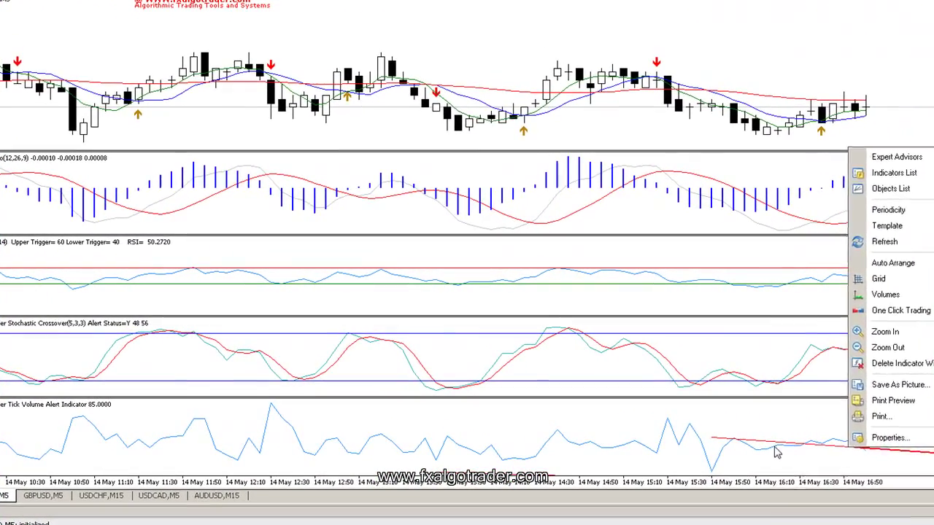
right_click(776, 453)
left_click(793, 450)
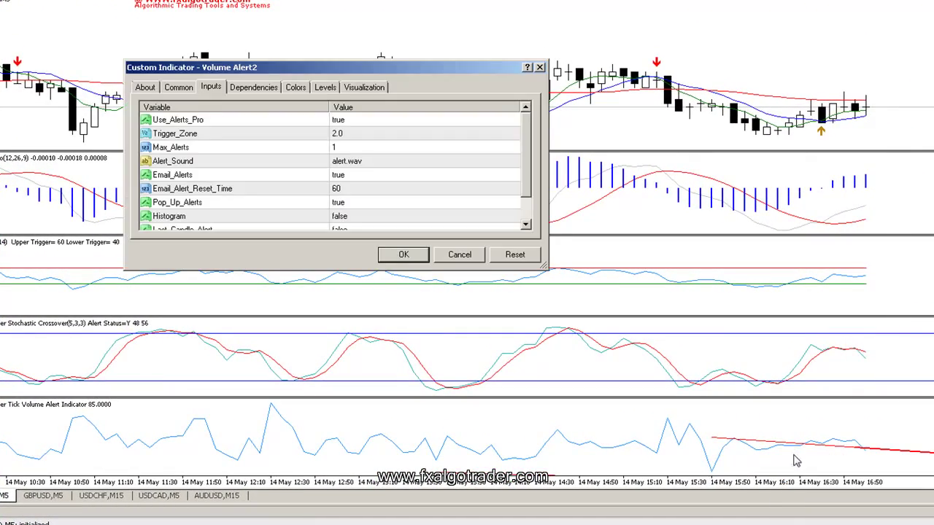
left_click(348, 135)
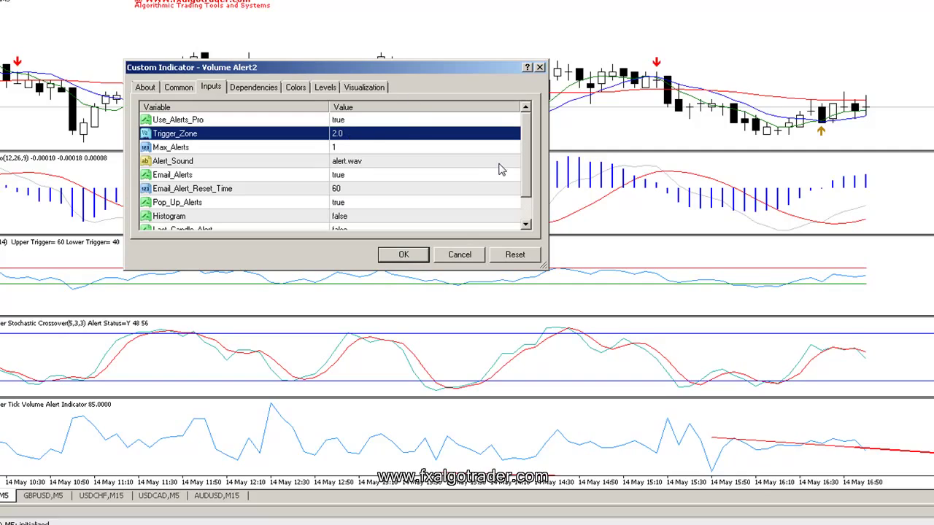
left_click(349, 134)
key("BackSpace")
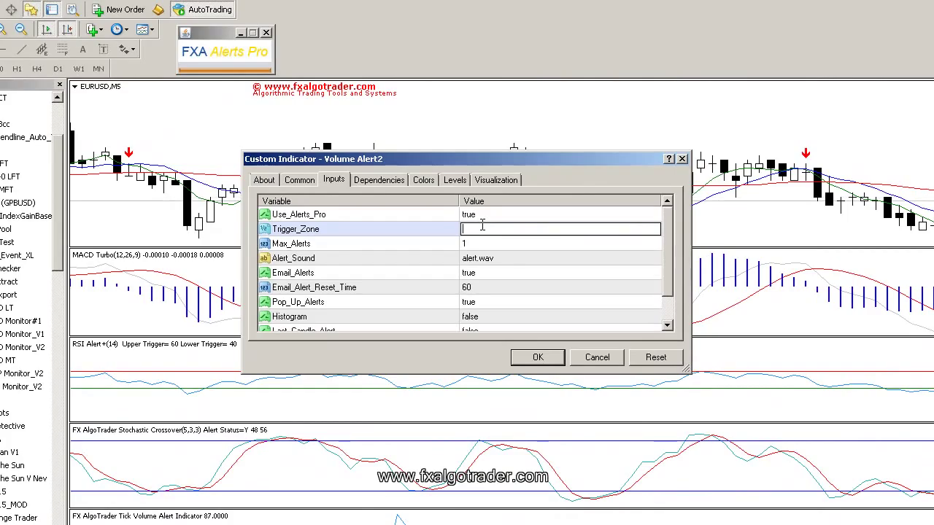
type("10")
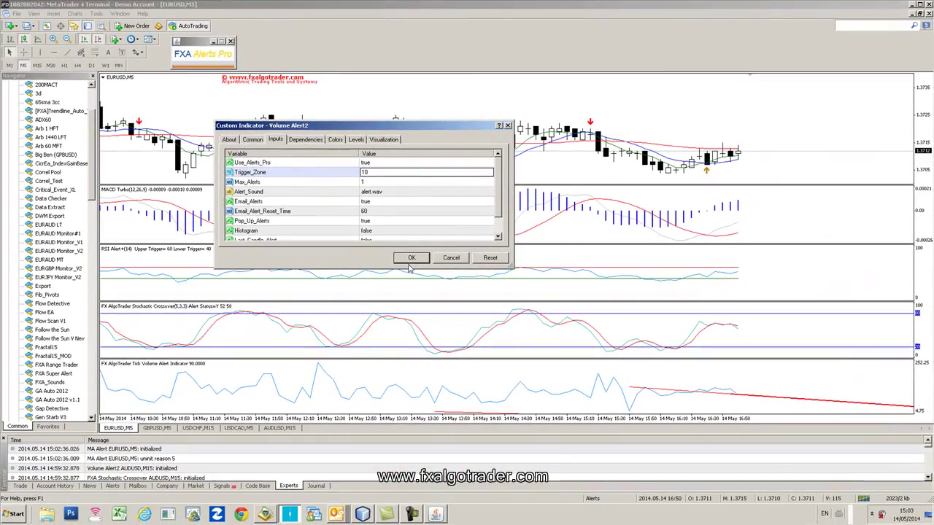
key("Return")
left_click(411, 259)
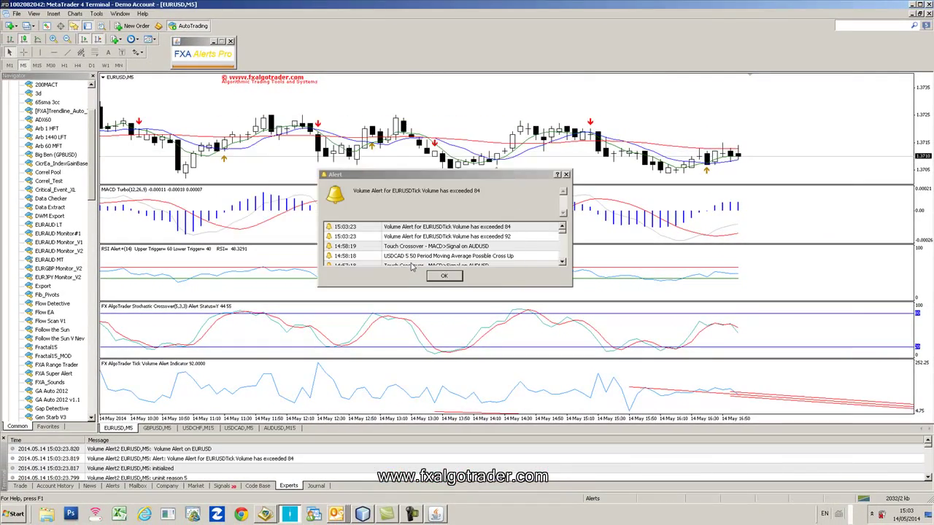
left_click(445, 275)
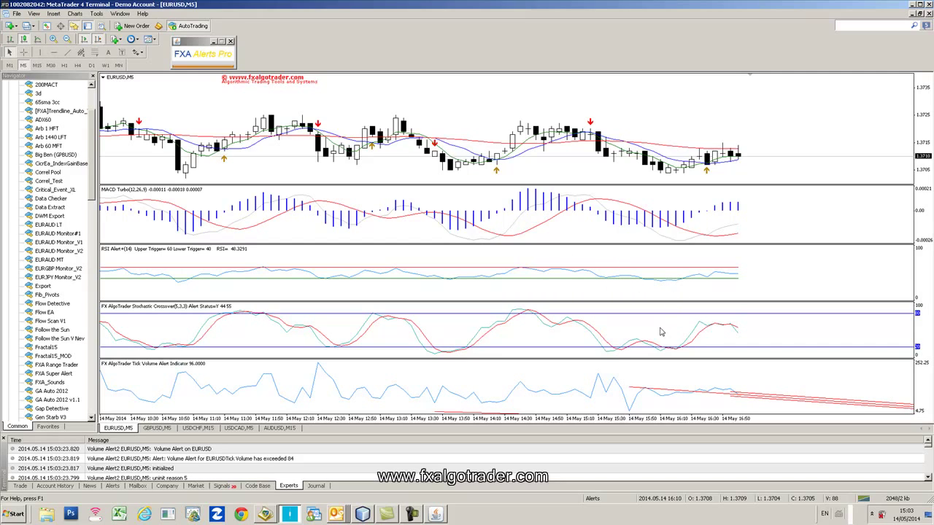
Step: Examine the USDCAD,M5 and GBPUSD,M5 charts, including the GBPUSD stochastic lines at the latest candle
mouse_move(659, 354)
mouse_move(617, 280)
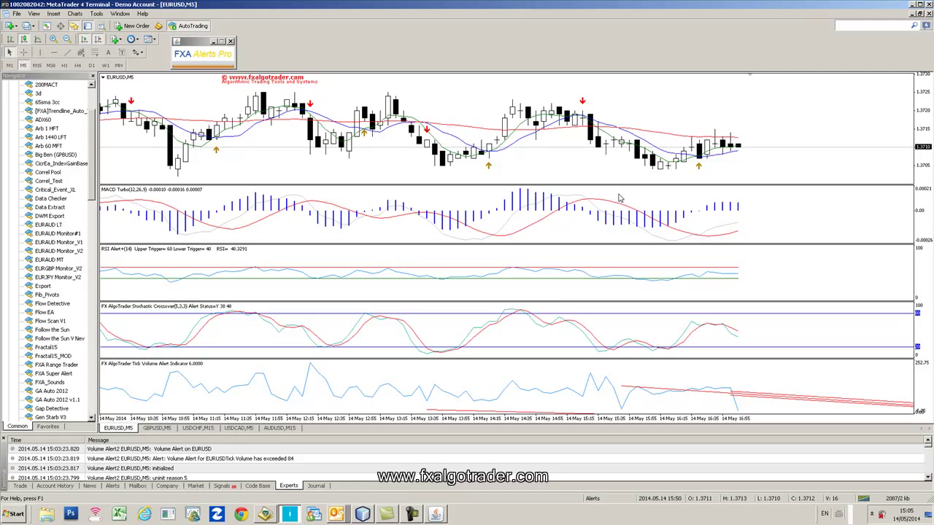
left_click(239, 428)
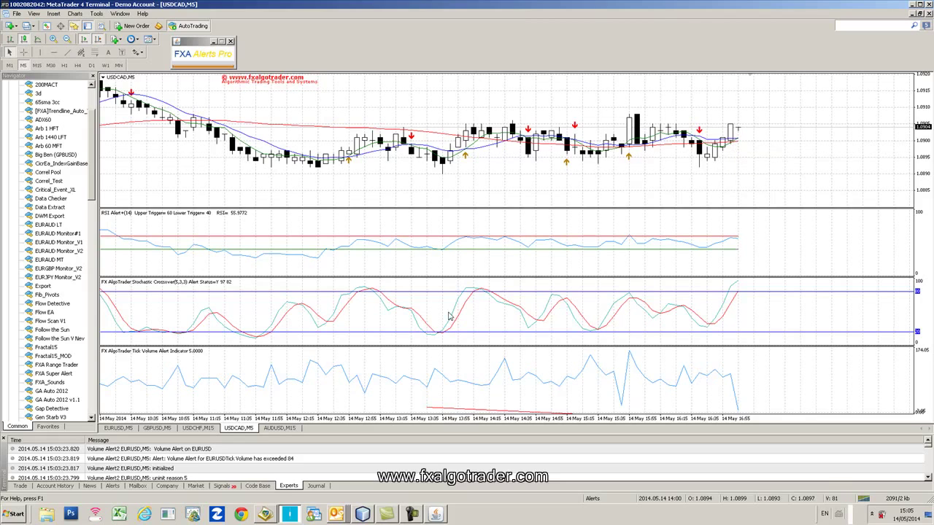
left_click(157, 428)
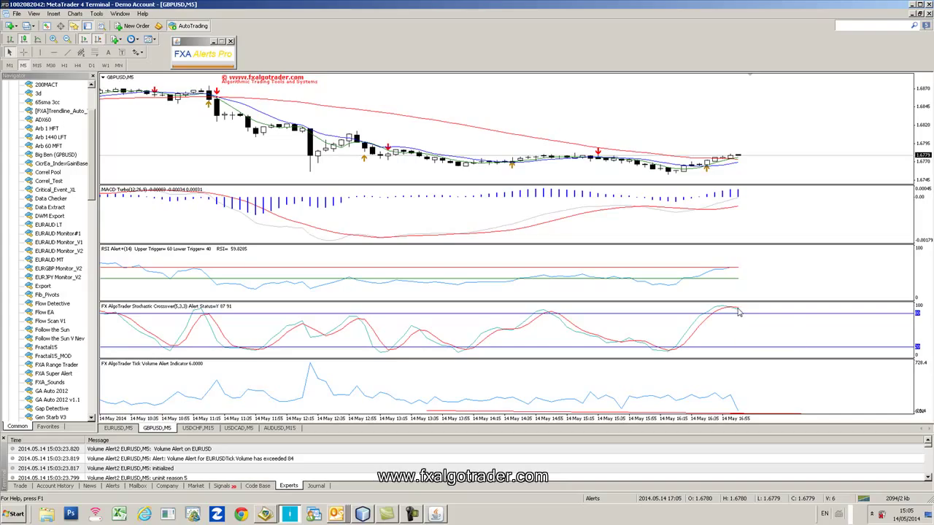
mouse_move(734, 312)
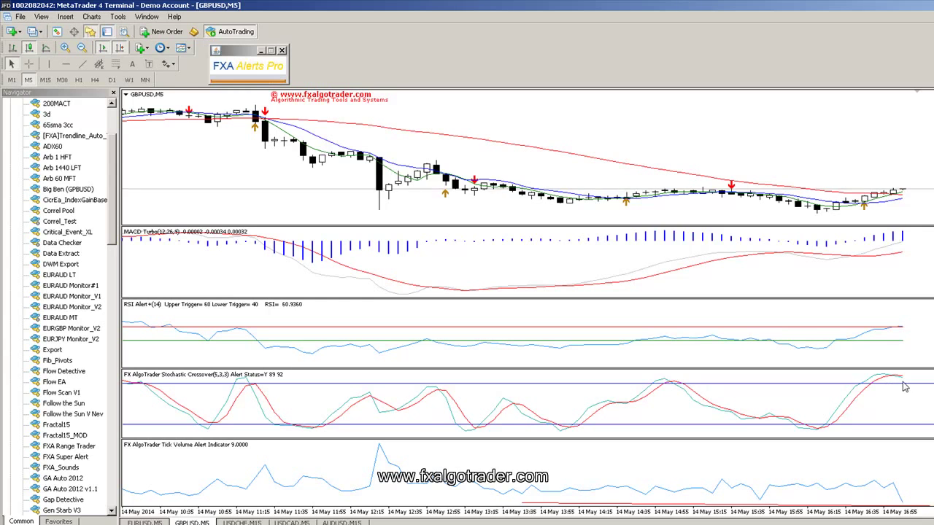
Step: Disable the MACD Turbo, Adv MA Crossover (2 MAs), RSI, Stochastics, Tick Volume and Trendline alerts, and close the Alert Controls
left_click(261, 70)
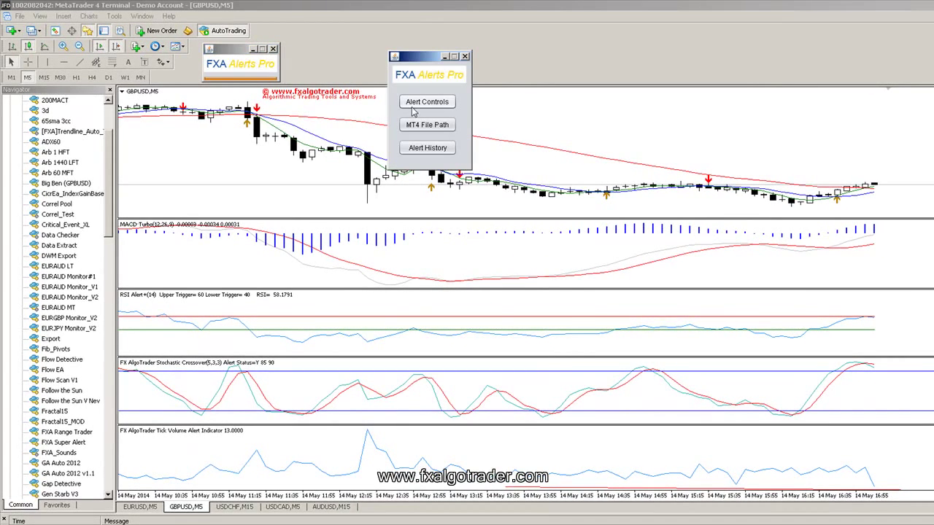
left_click(423, 103)
left_click(287, 211)
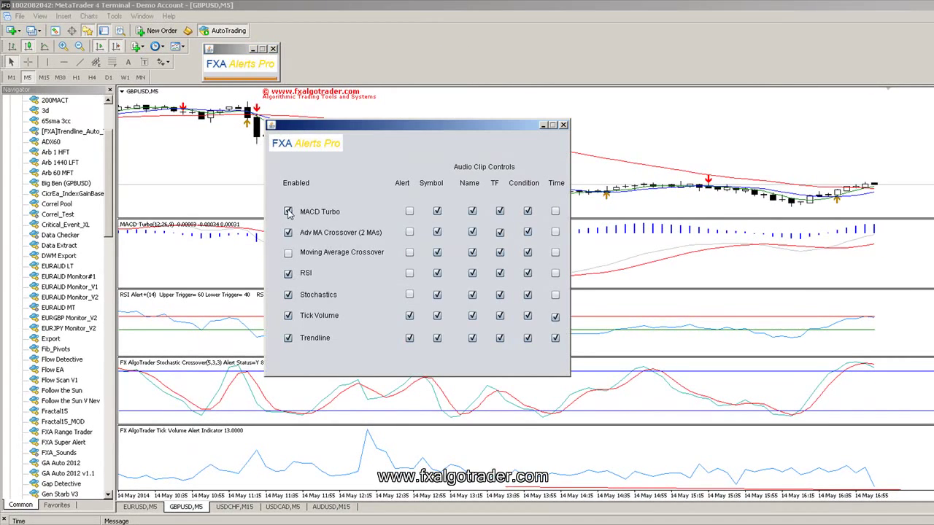
left_click(288, 232)
left_click(287, 273)
left_click(287, 295)
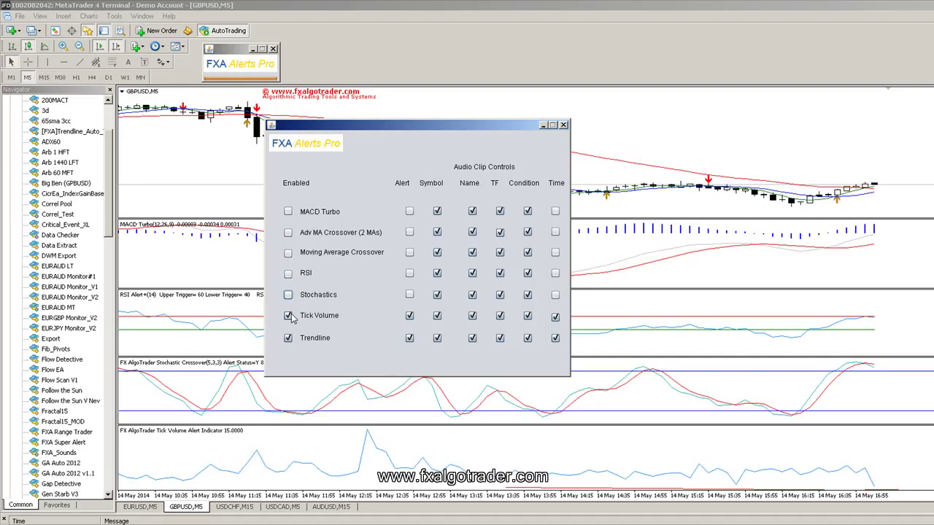
left_click(287, 315)
left_click(288, 338)
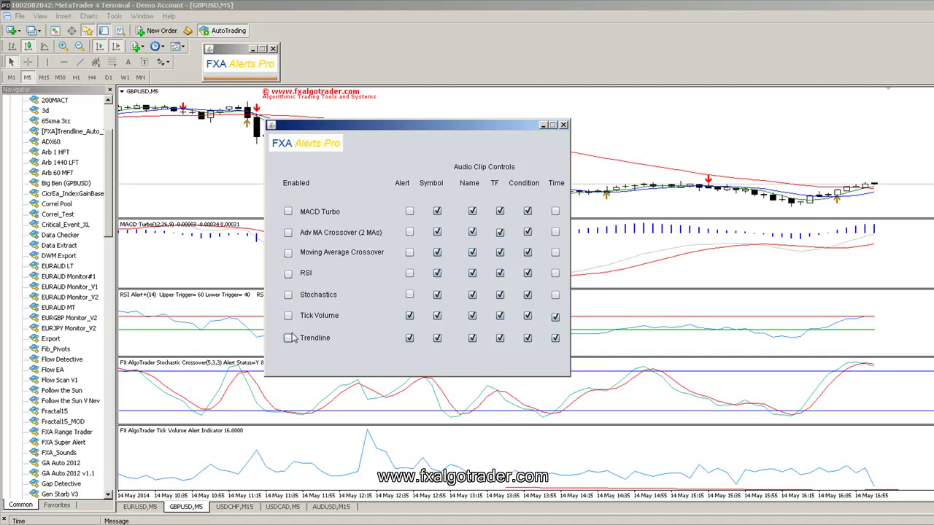
left_click(563, 124)
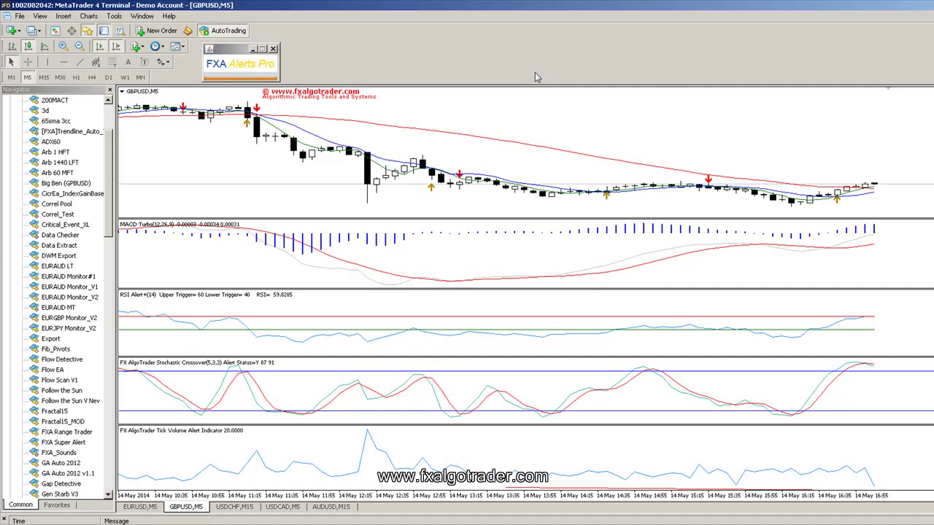
Step: Move the FXA Alerts Pro launcher into the empty area above the chart, well away from the AutoTrading control
left_click(232, 52)
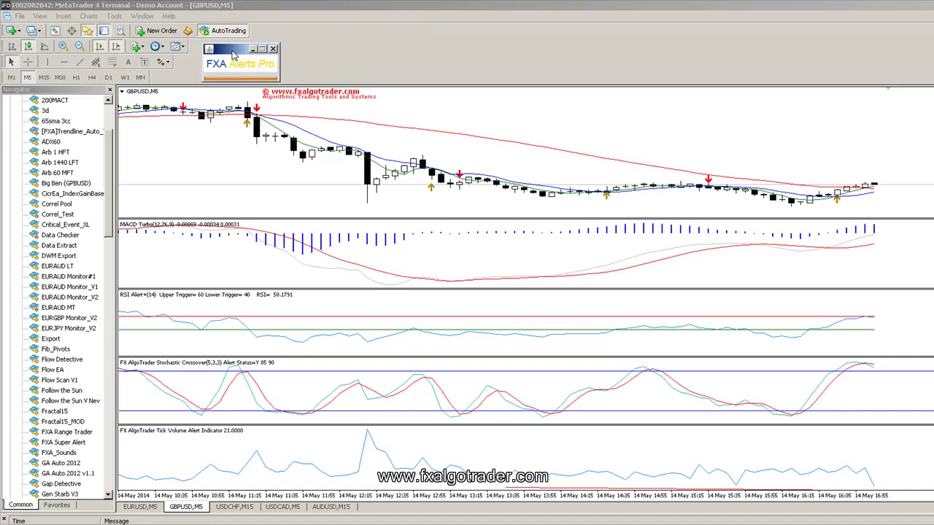
left_click_drag(232, 53, 290, 42)
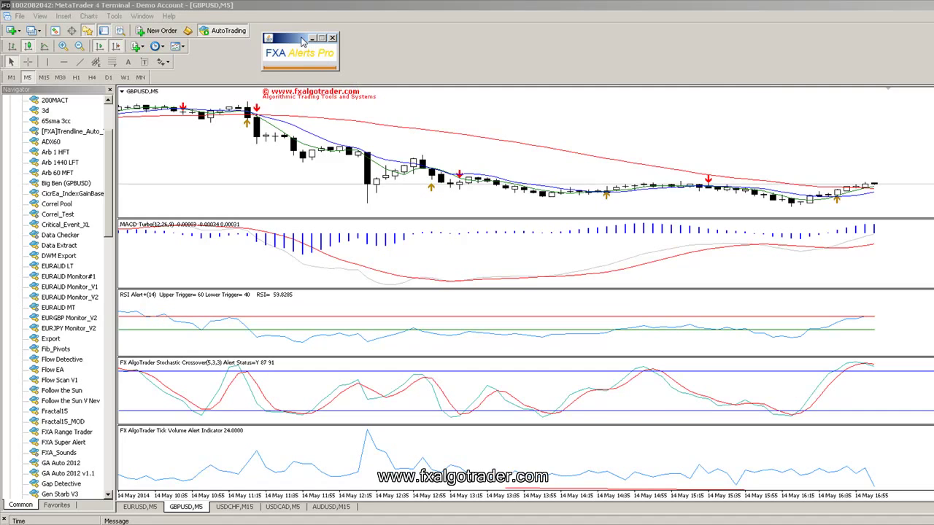
left_click_drag(299, 42, 817, 51)
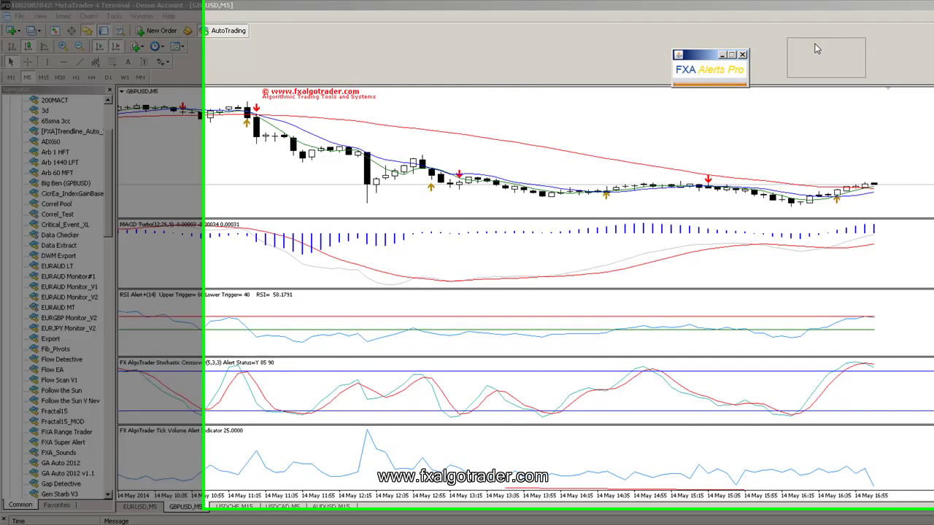
left_click_drag(817, 49, 817, 49)
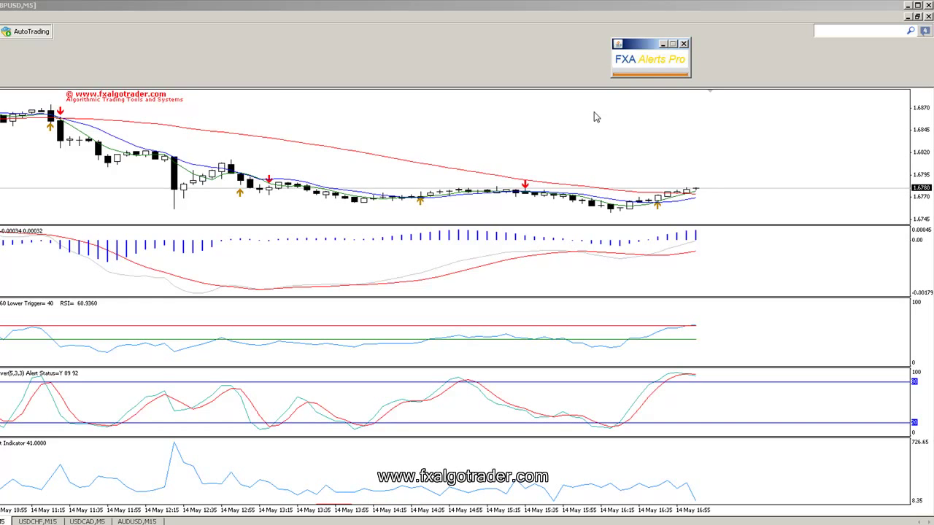
Step: Review the audio clip settings for each alert type in the FXA Alerts Pro Alert Controls and close them
left_click(648, 65)
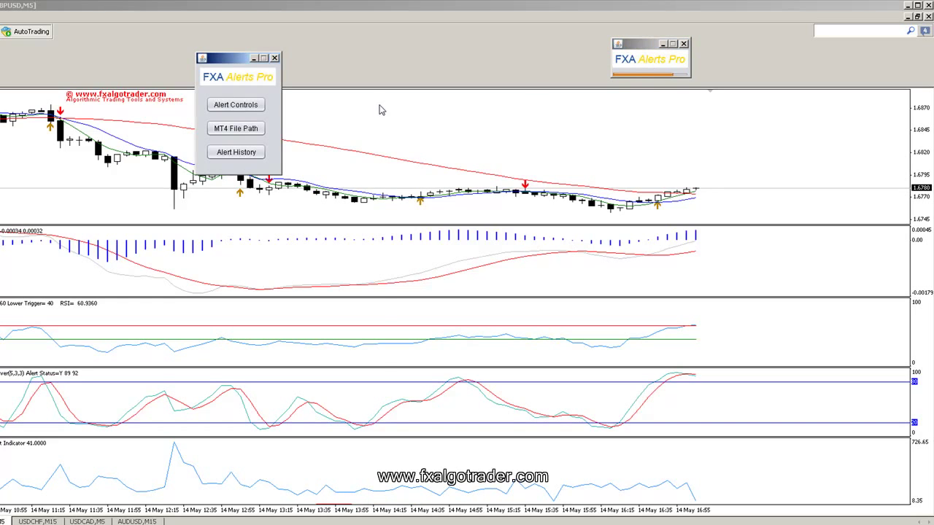
left_click(232, 105)
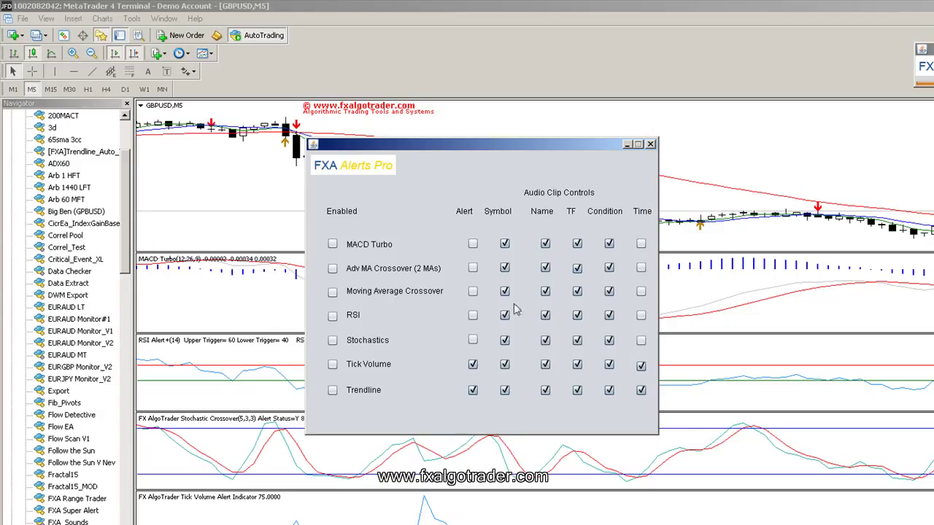
left_click(650, 144)
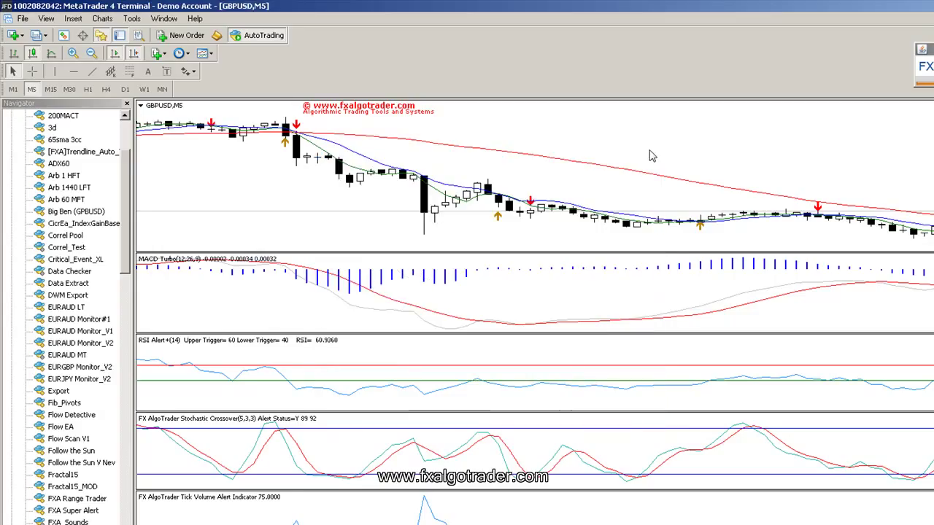